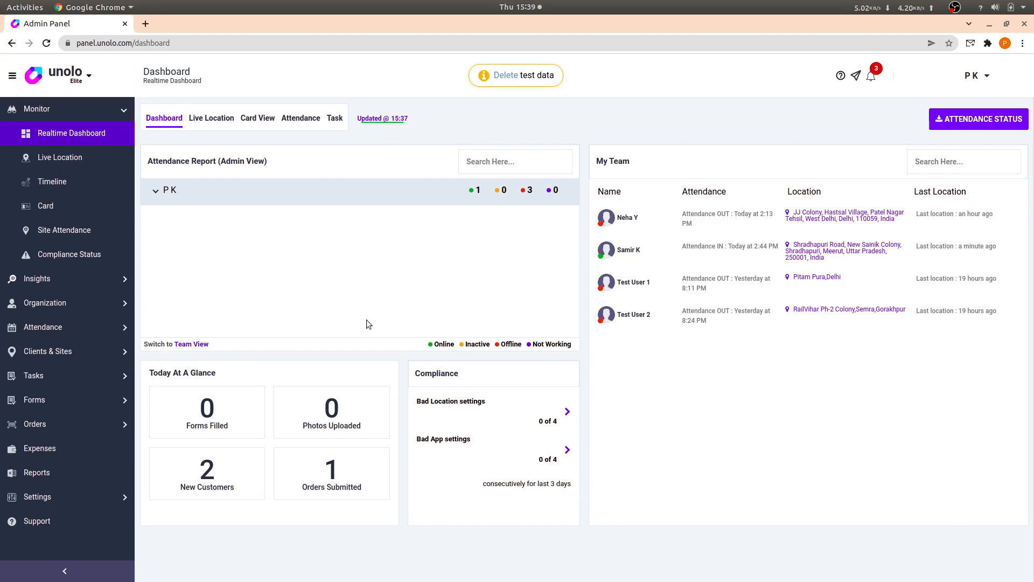
# Open the company-level preferences and go to the expense settings.
pyautogui.click(63, 496)
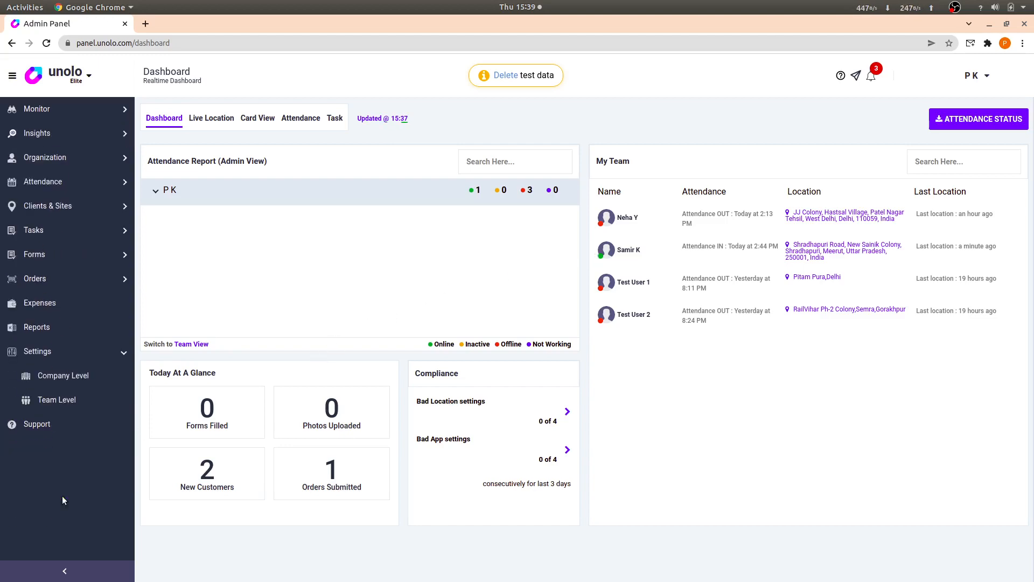
pyautogui.click(63, 377)
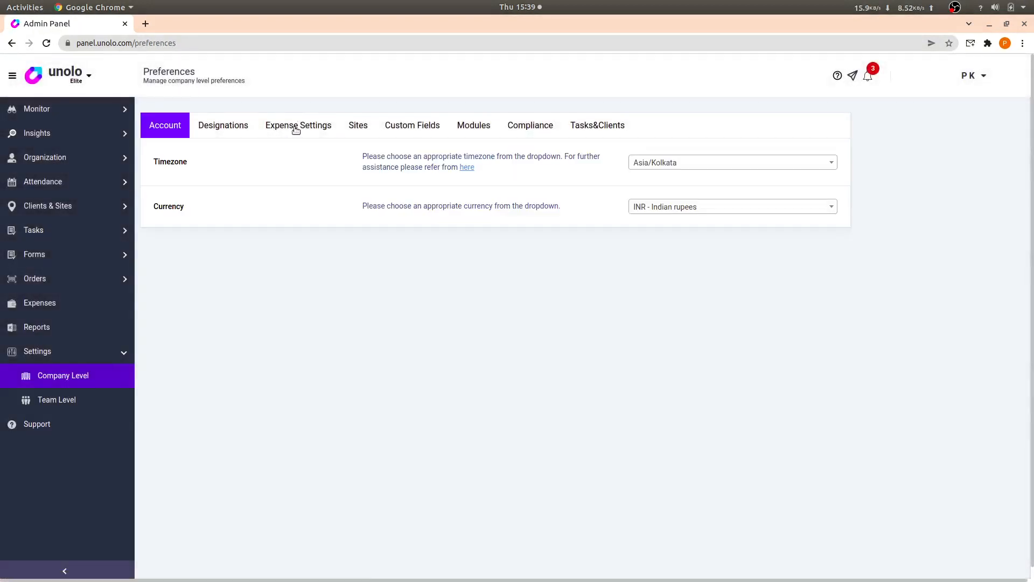
pyautogui.click(296, 130)
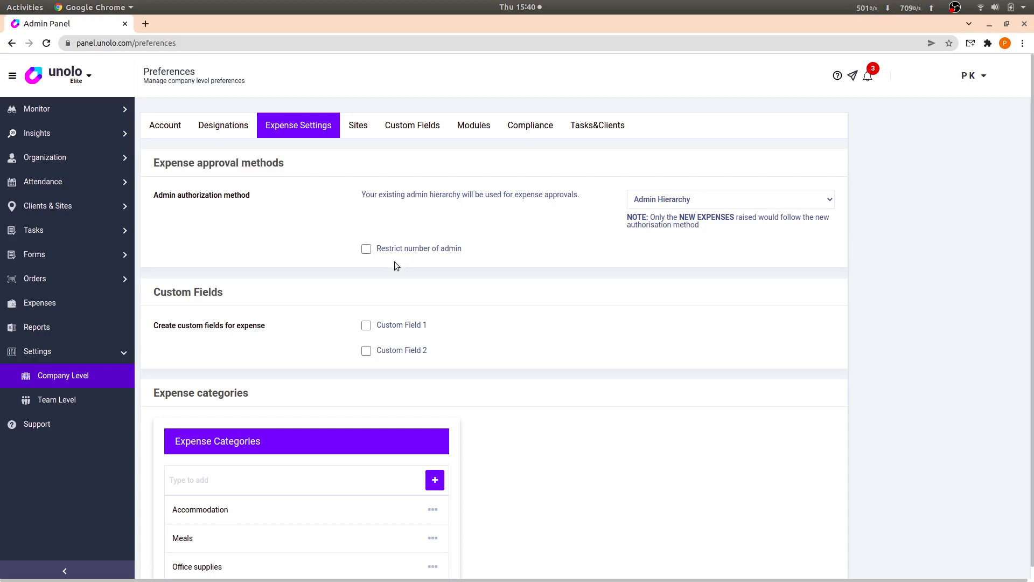
# Try restricting the number of approving admins to 2 and to 1, and turn the restriction back off.
pyautogui.click(366, 253)
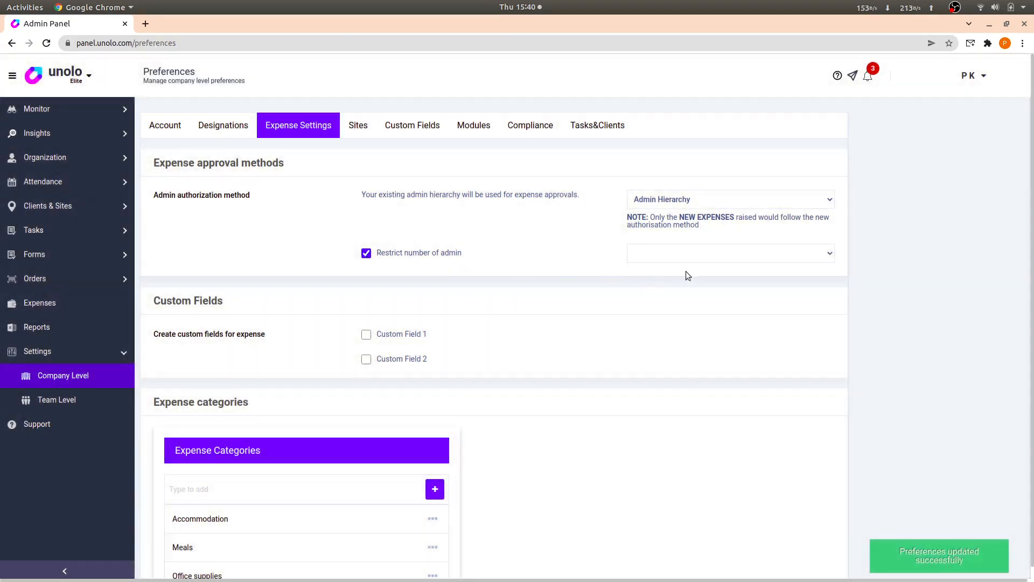
pyautogui.click(691, 254)
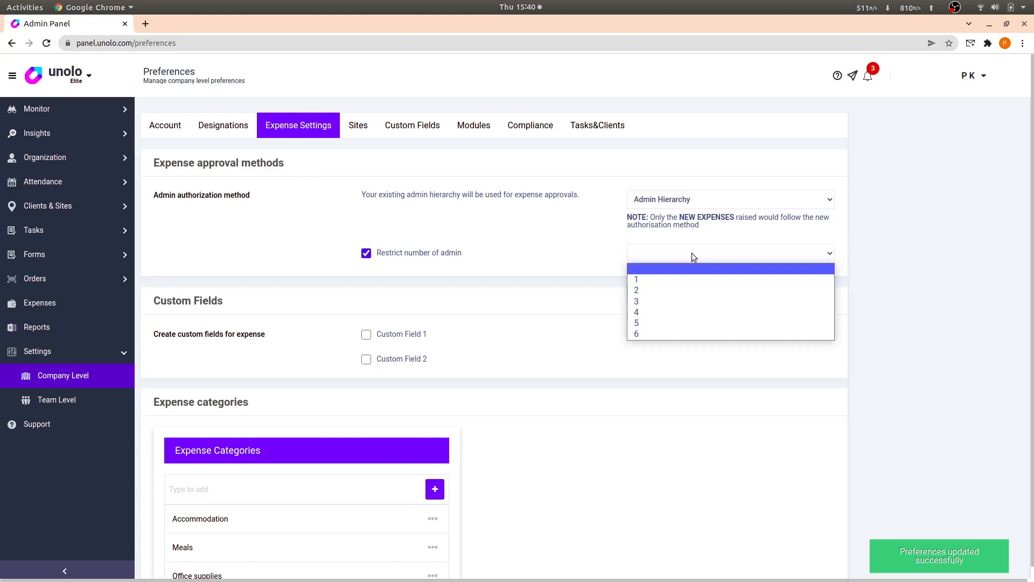
pyautogui.click(680, 292)
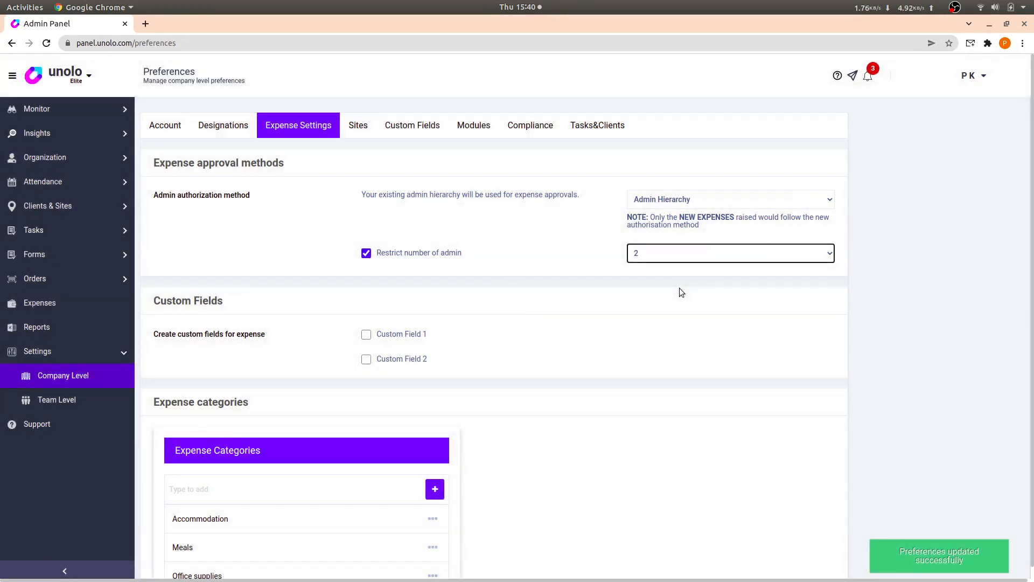
pyautogui.click(694, 251)
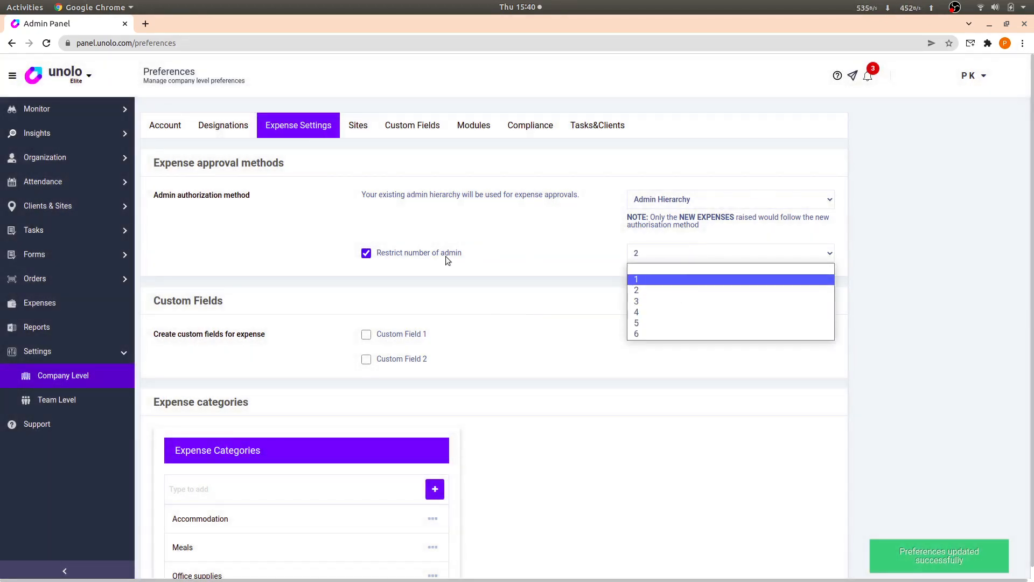
pyautogui.click(677, 279)
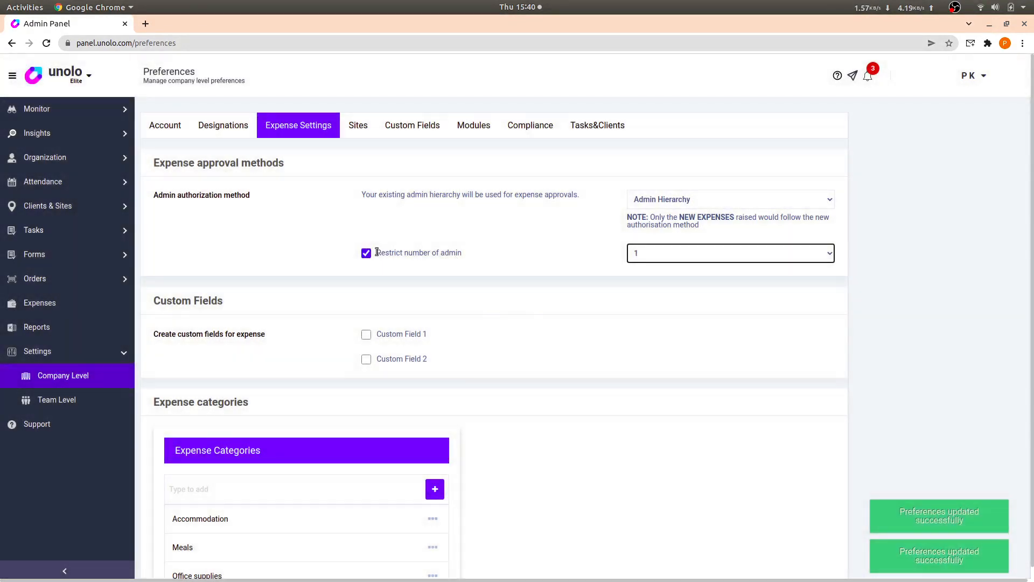
pyautogui.click(366, 252)
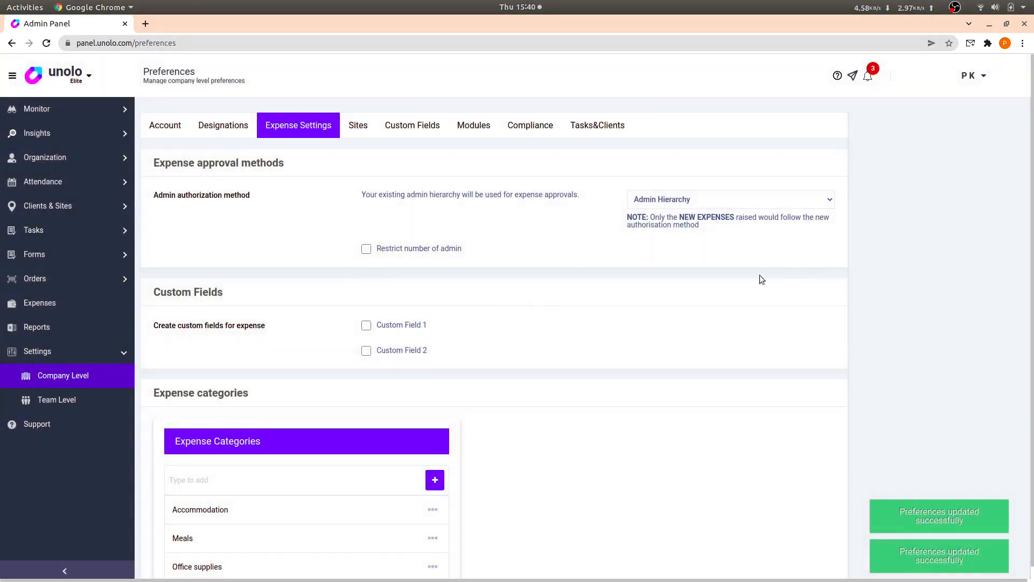
# Set the admin authorization method to Custom fixed authorization levels and assign the two available admins as Level 1 and Level 2 approvers.
pyautogui.click(713, 202)
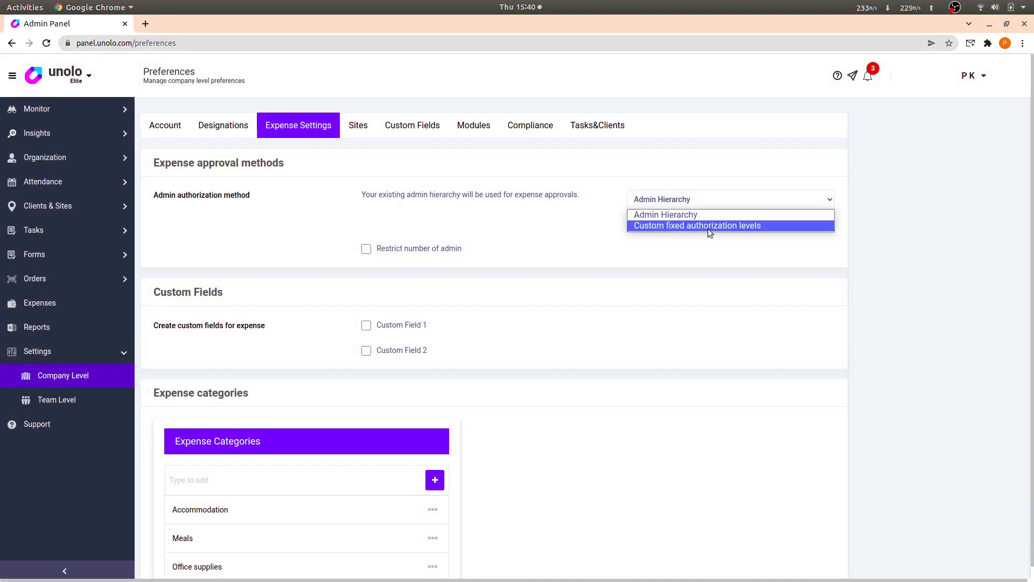
pyautogui.click(709, 228)
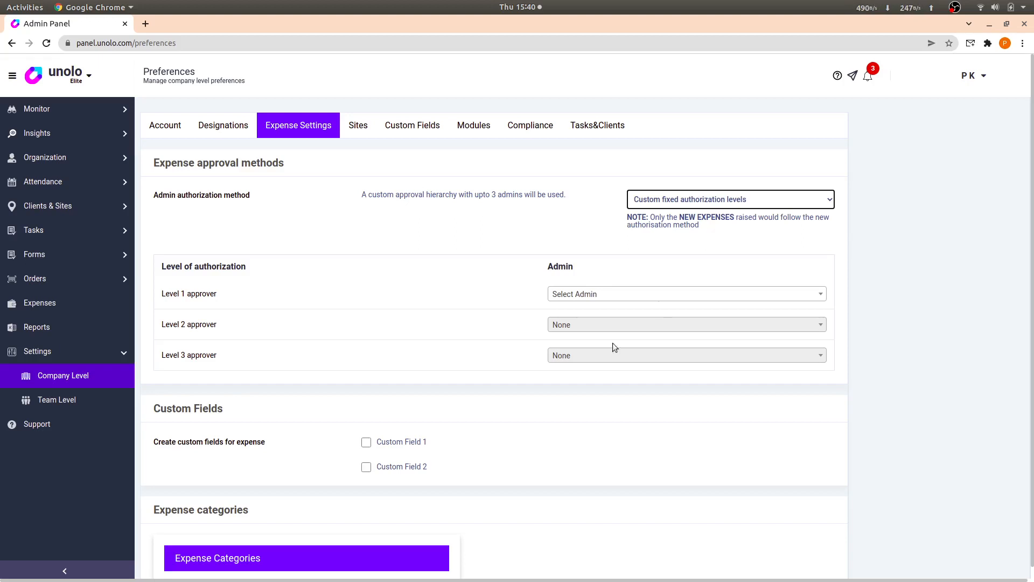
pyautogui.click(611, 297)
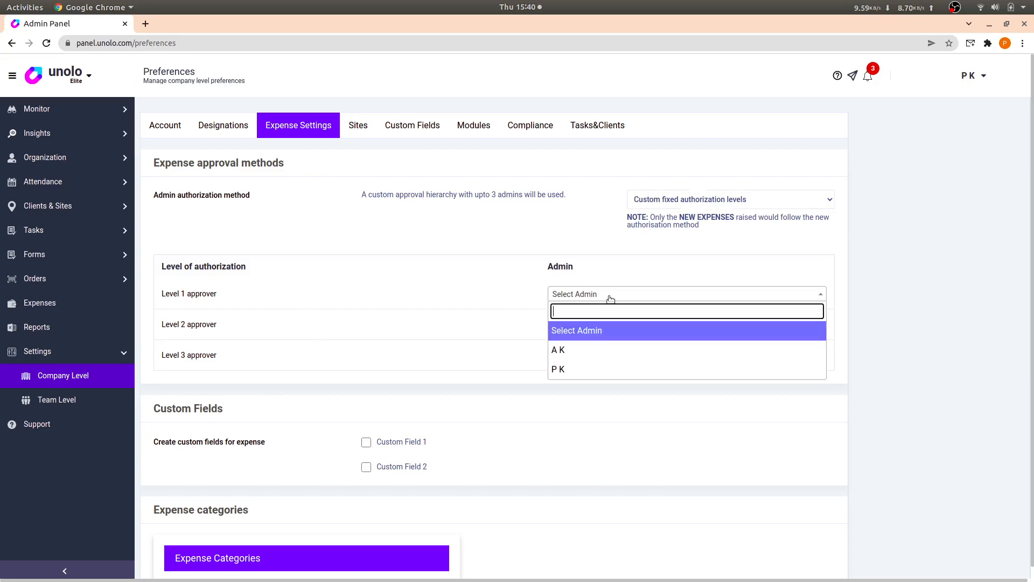
pyautogui.click(590, 349)
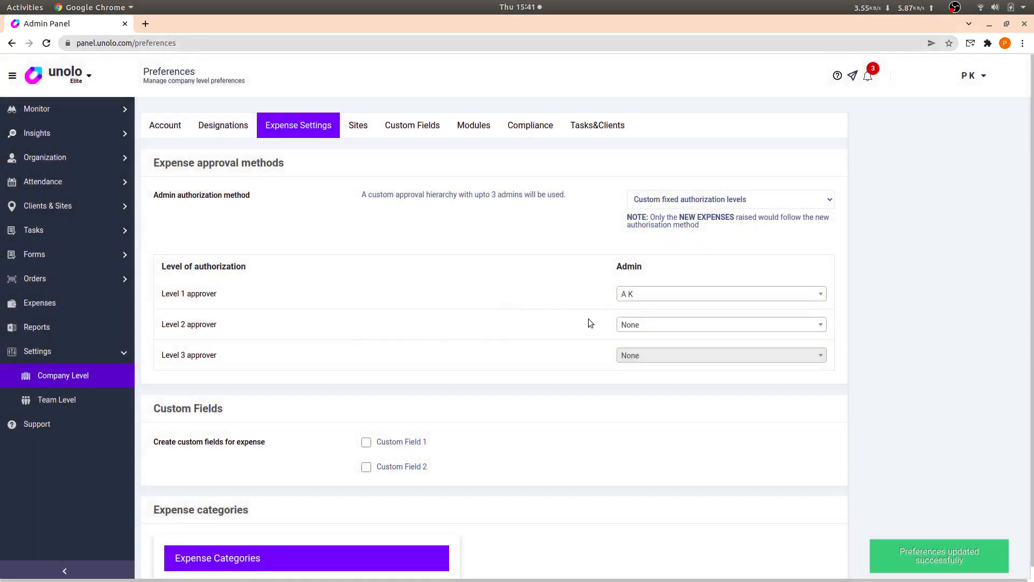
pyautogui.click(647, 333)
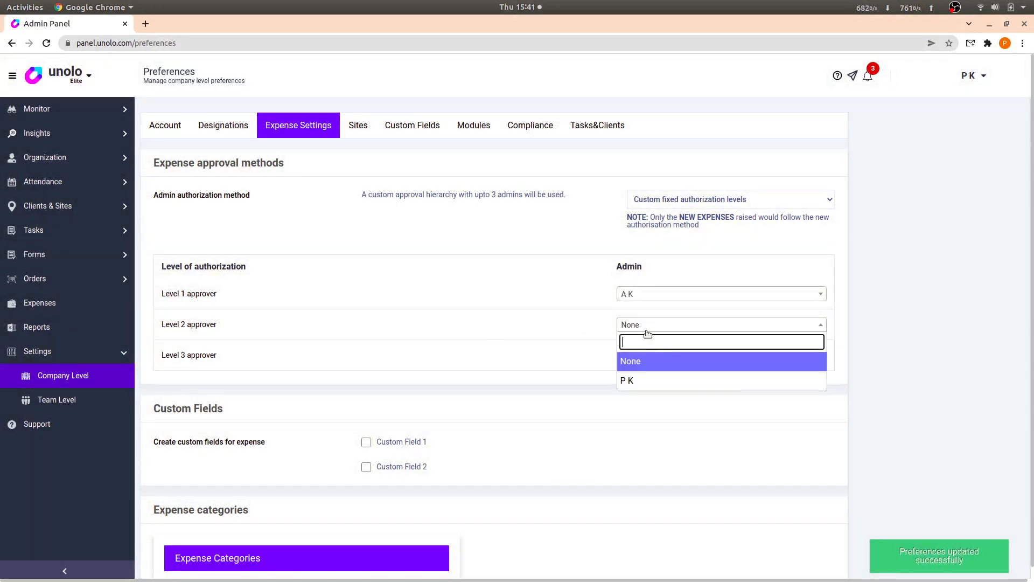
pyautogui.click(641, 380)
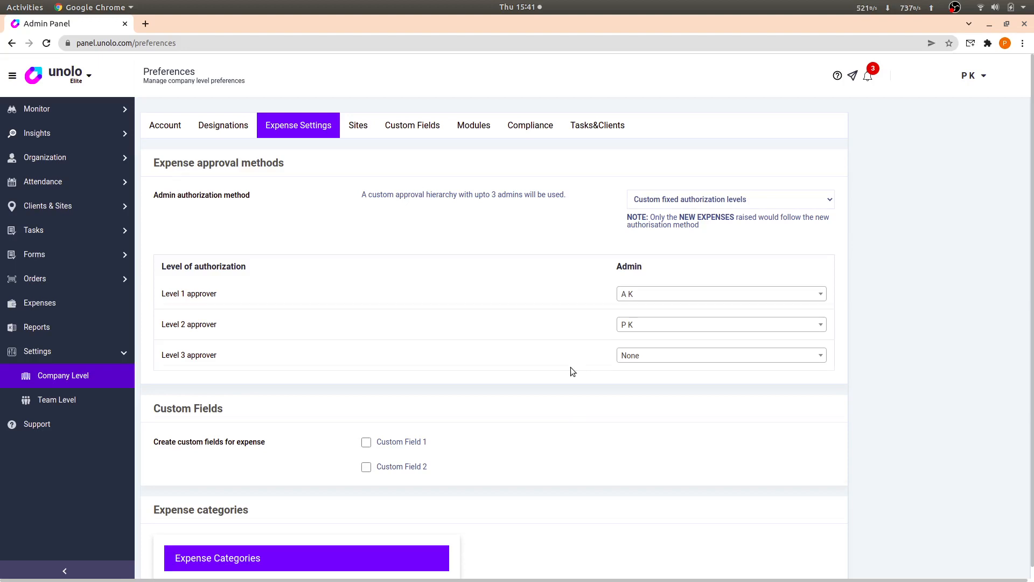
# Enable Custom Field 1 for expenses and name it Description.
pyautogui.scroll(-3, 571, 367)
pyautogui.scroll(-1, 357, 364)
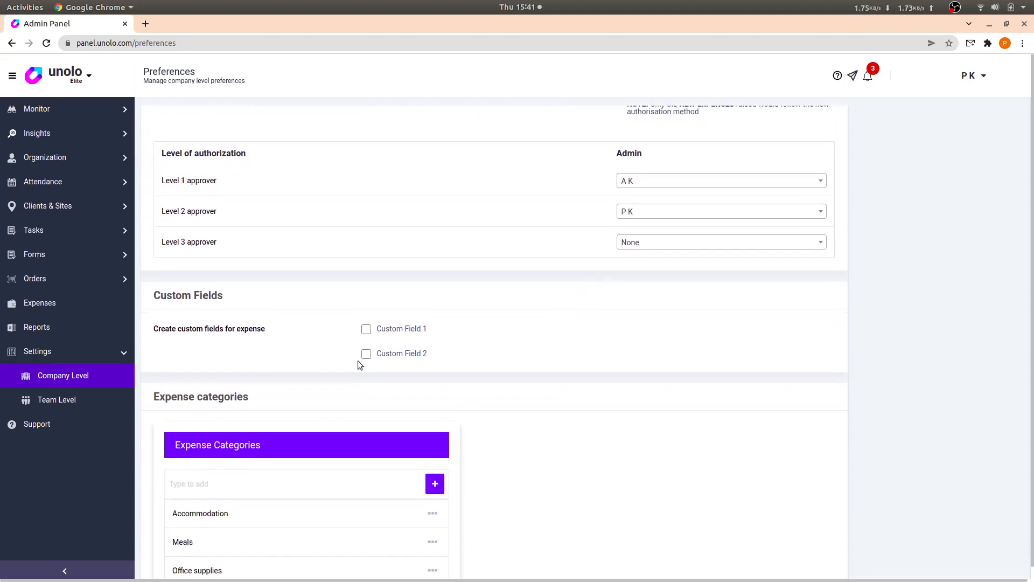
pyautogui.click(367, 328)
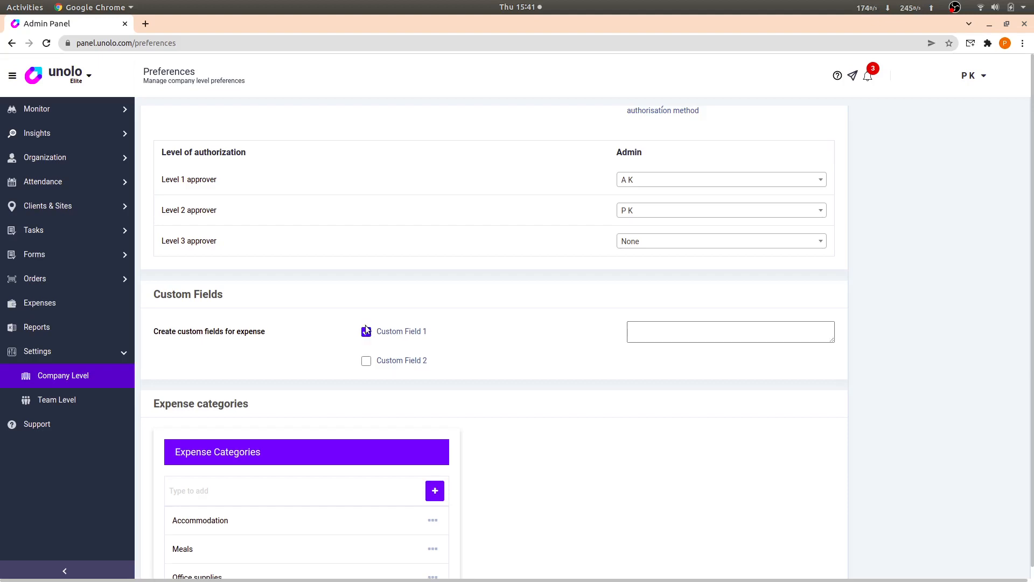
pyautogui.click(686, 337)
pyautogui.write('D')
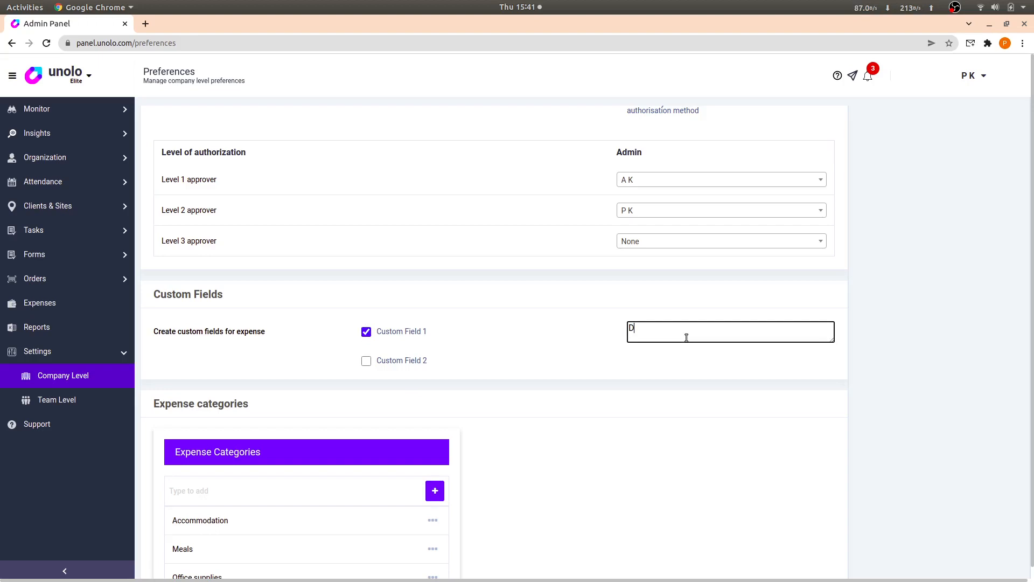
pyautogui.write('escription')
# Add a new expense category named Travel Expense.
pyautogui.scroll(-3, 416, 354)
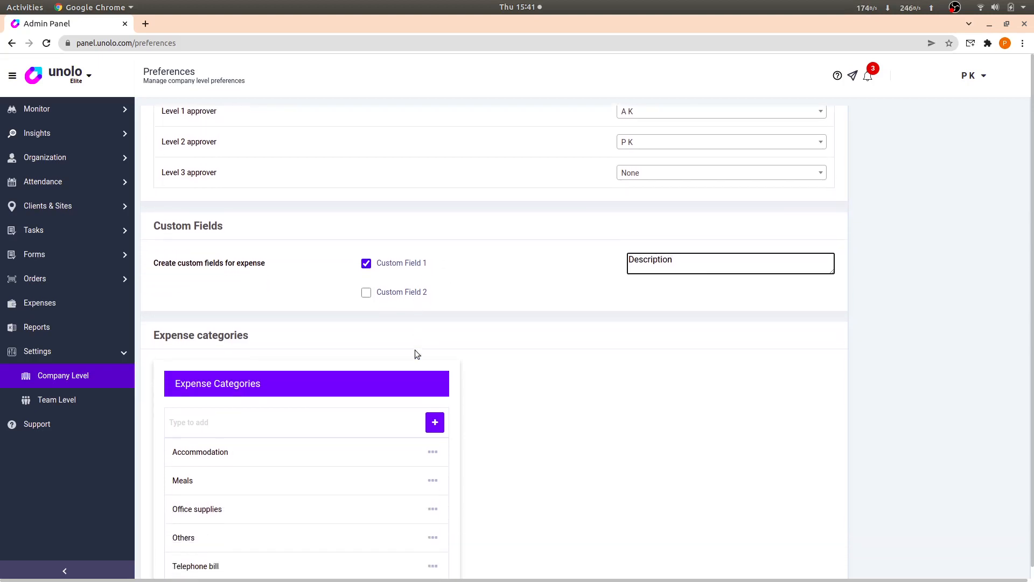
pyautogui.scroll(-2, 416, 353)
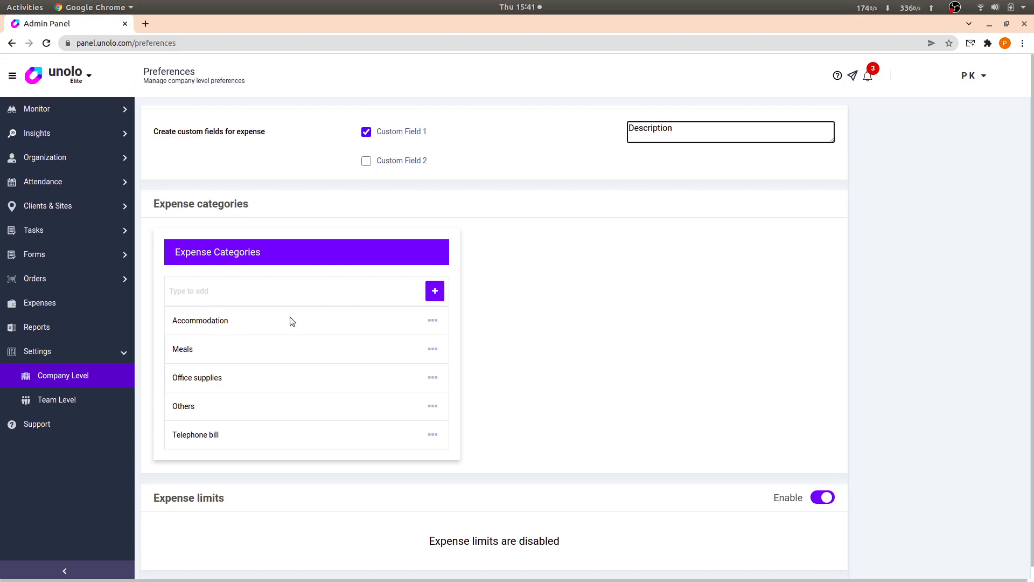
pyautogui.click(285, 299)
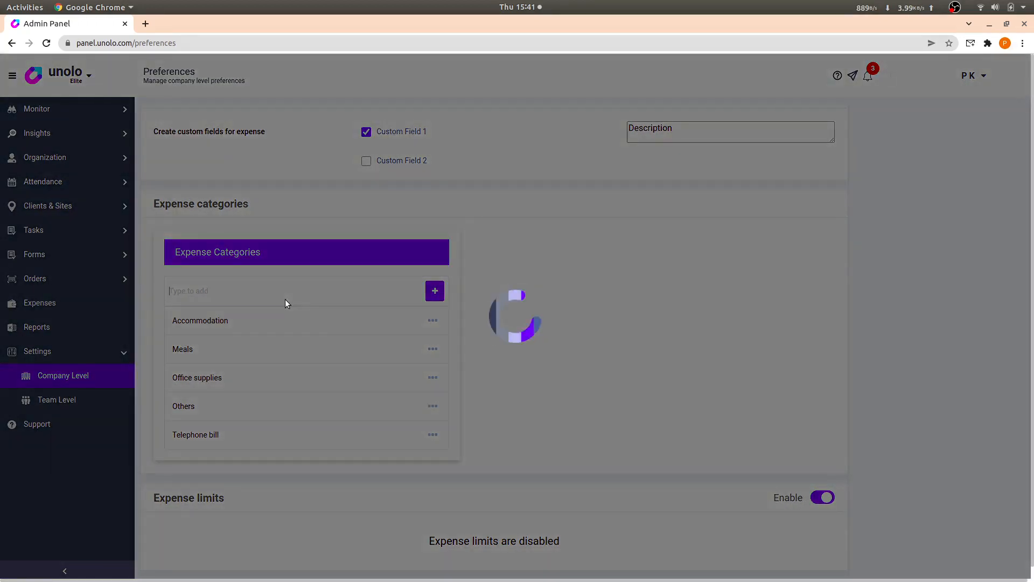
pyautogui.write('Travel Expense')
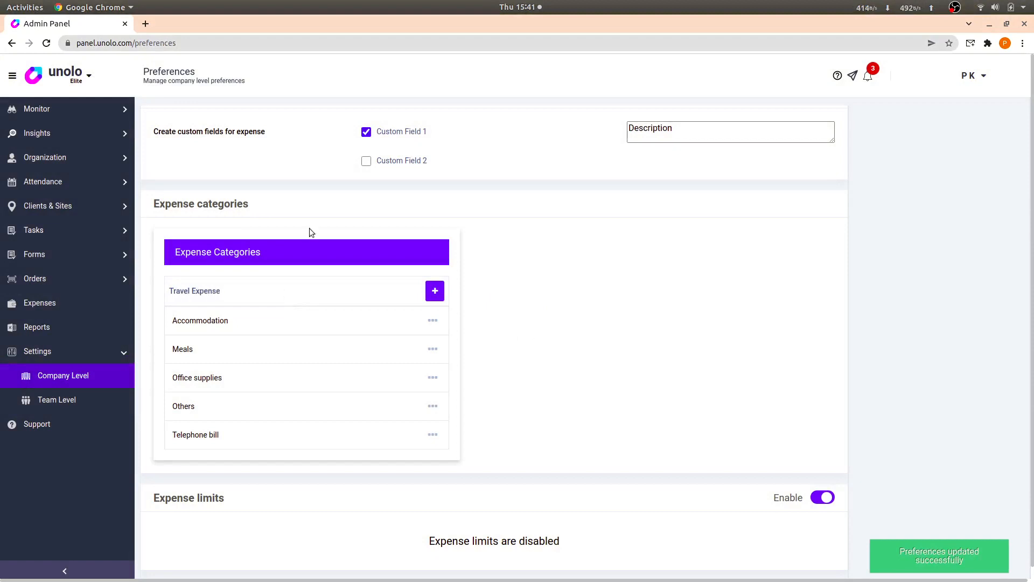
pyautogui.click(436, 298)
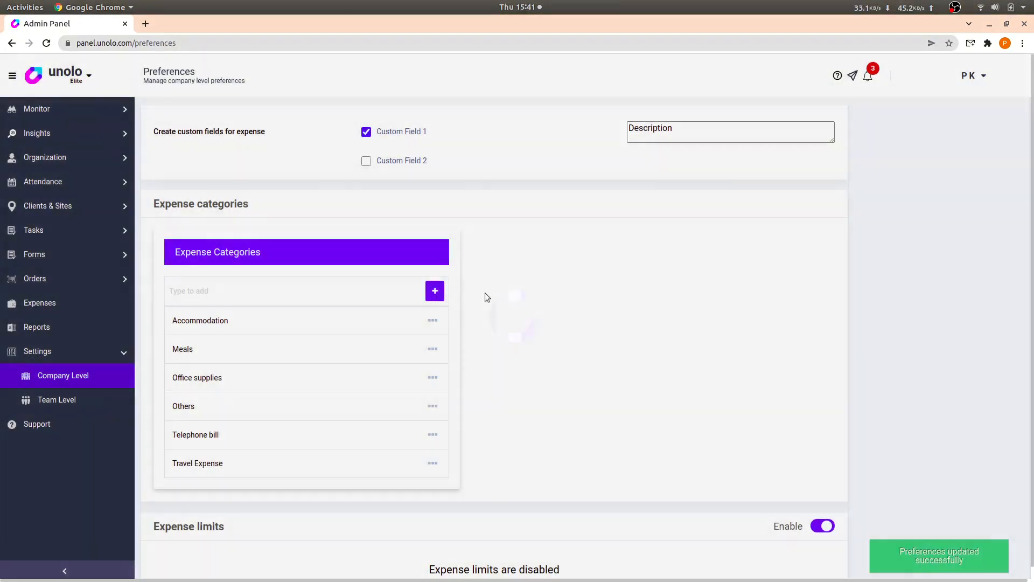
# Switch the expense limits off and on again to activate them.
pyautogui.scroll(-2, 300, 390)
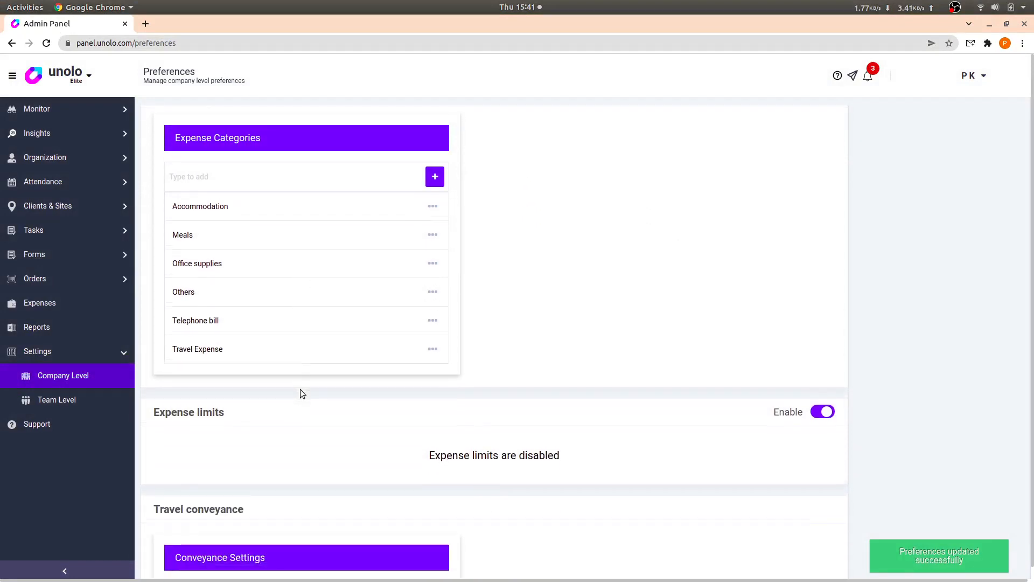
pyautogui.scroll(-2, 300, 391)
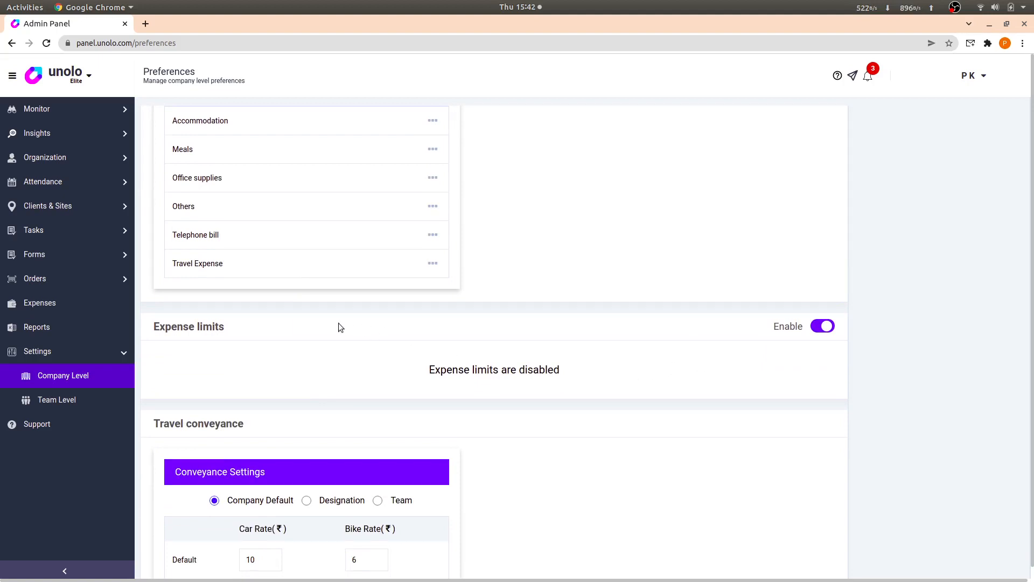
pyautogui.click(815, 328)
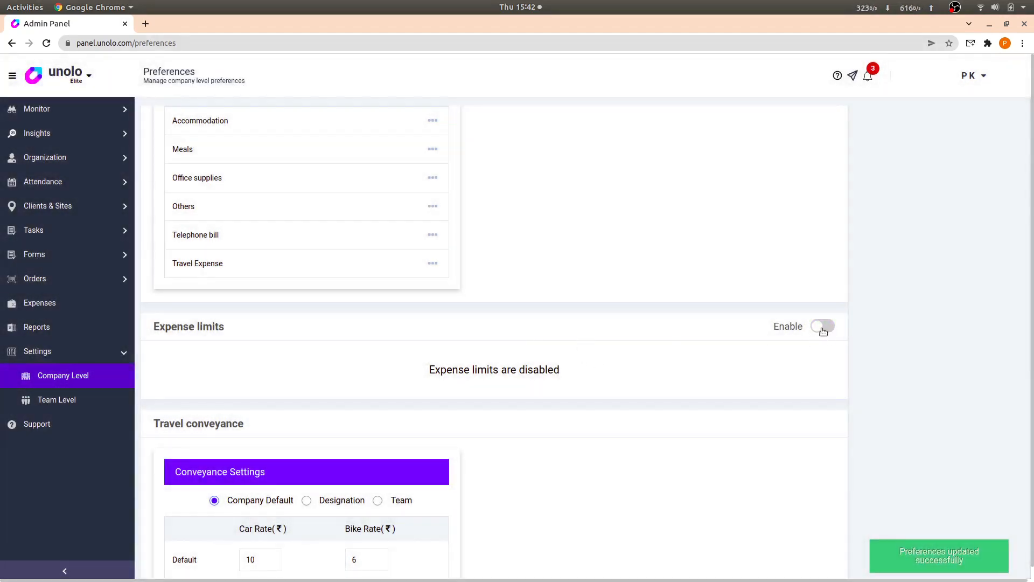
pyautogui.click(823, 328)
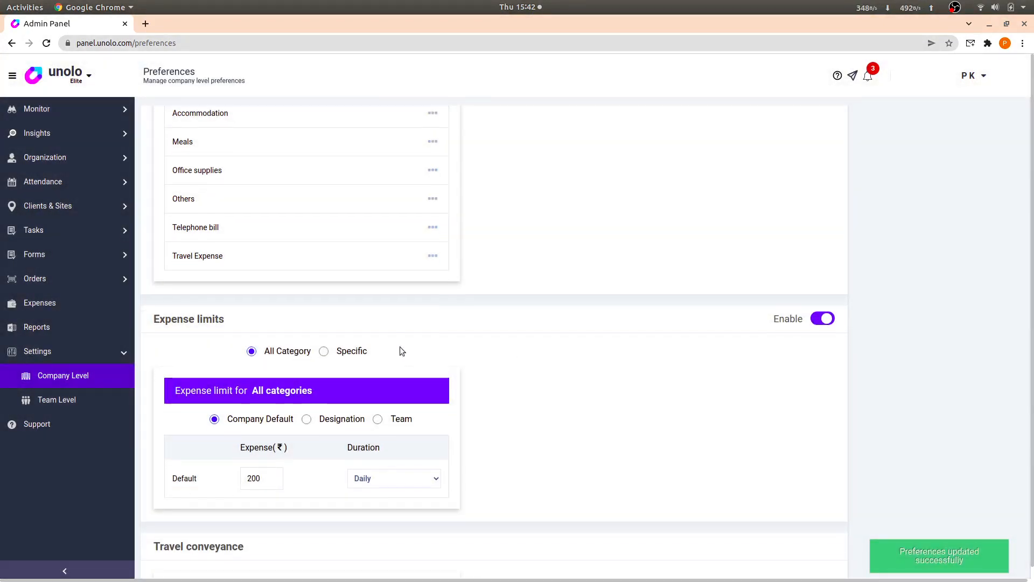
# Base the all-category expense limits on Designation and set the Manager limit to 500, keeping its duration Daily.
pyautogui.scroll(-3, 525, 251)
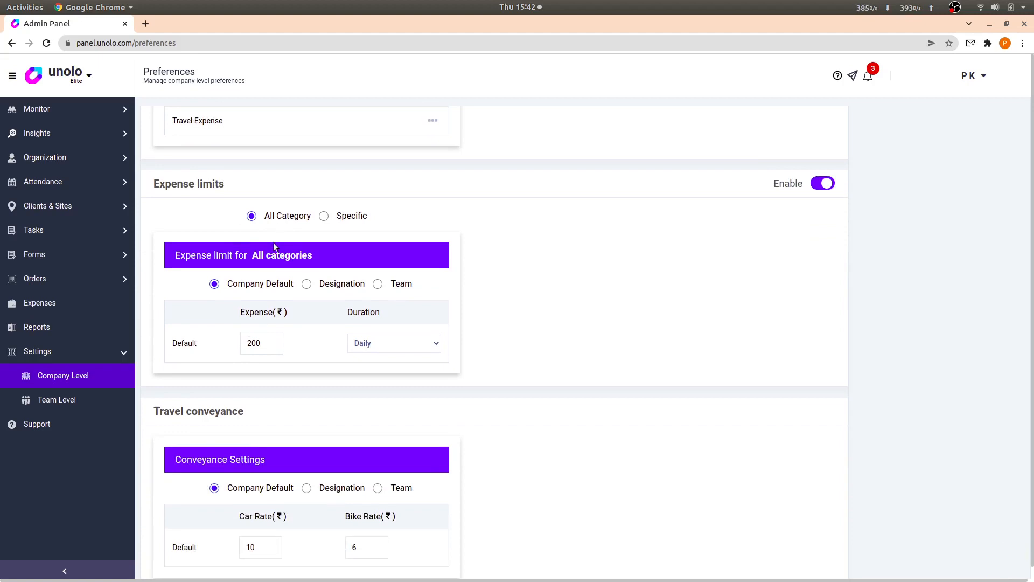
pyautogui.click(306, 285)
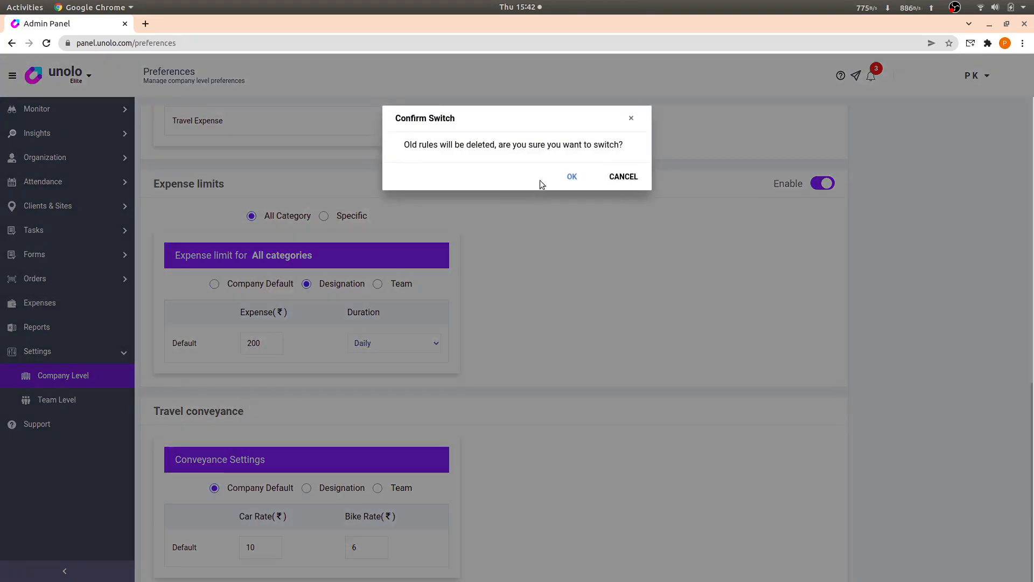
pyautogui.click(571, 179)
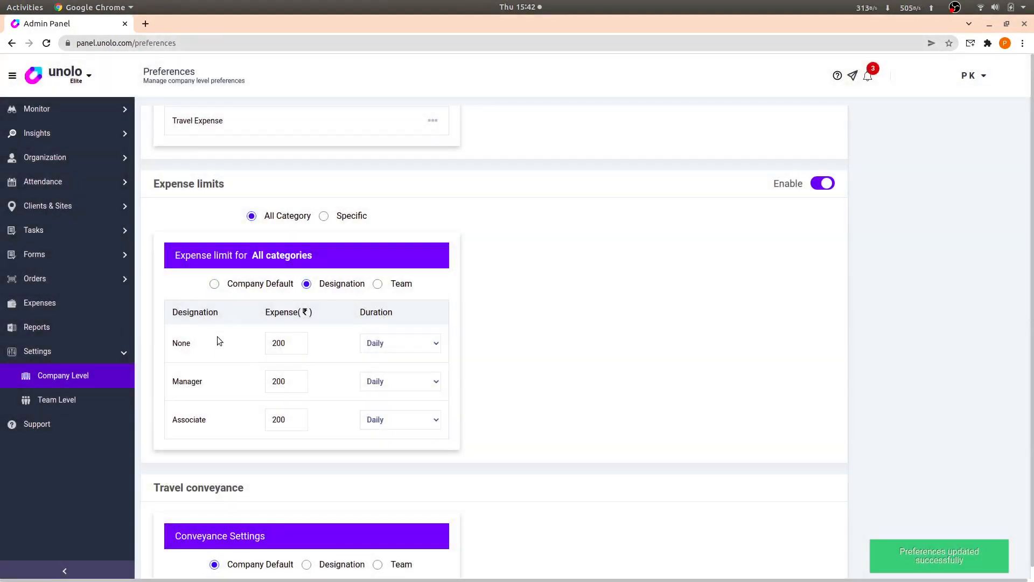
pyautogui.doubleClick(295, 381)
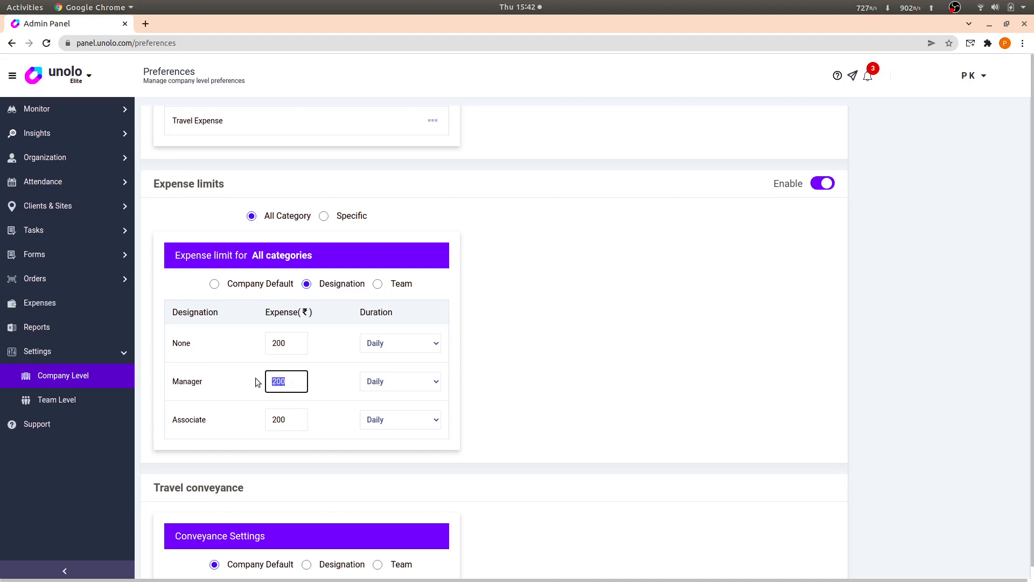
pyautogui.write('500')
pyautogui.click(380, 387)
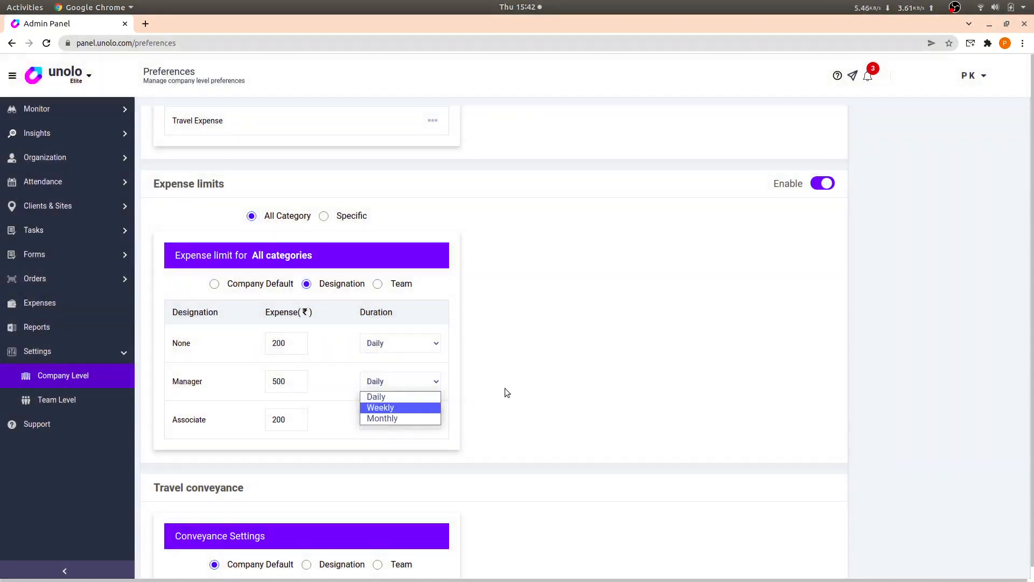
pyautogui.click(518, 381)
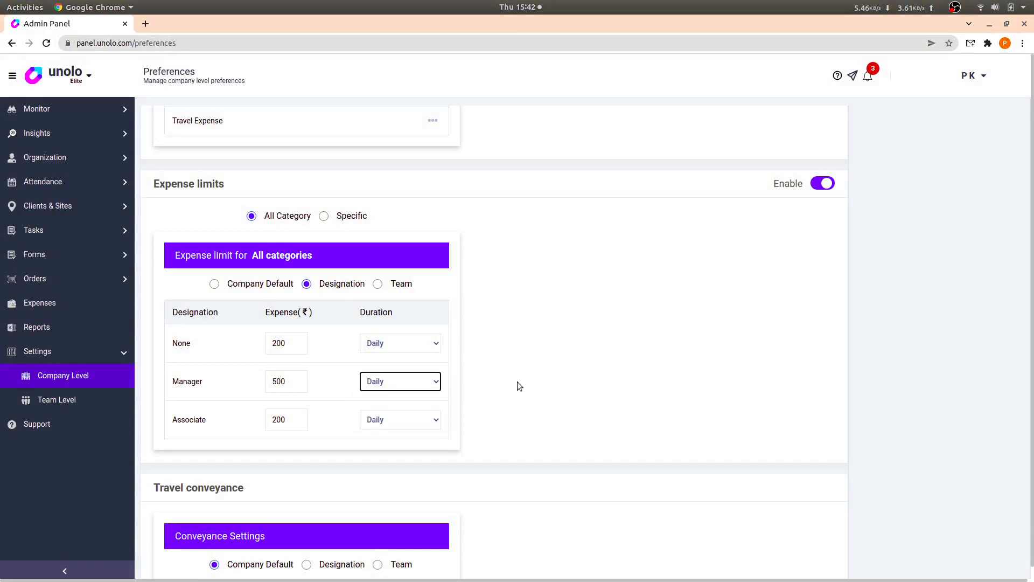
# Switch the all-category expense limits to Team-based rules and accept deleting the old rules.
pyautogui.click(377, 284)
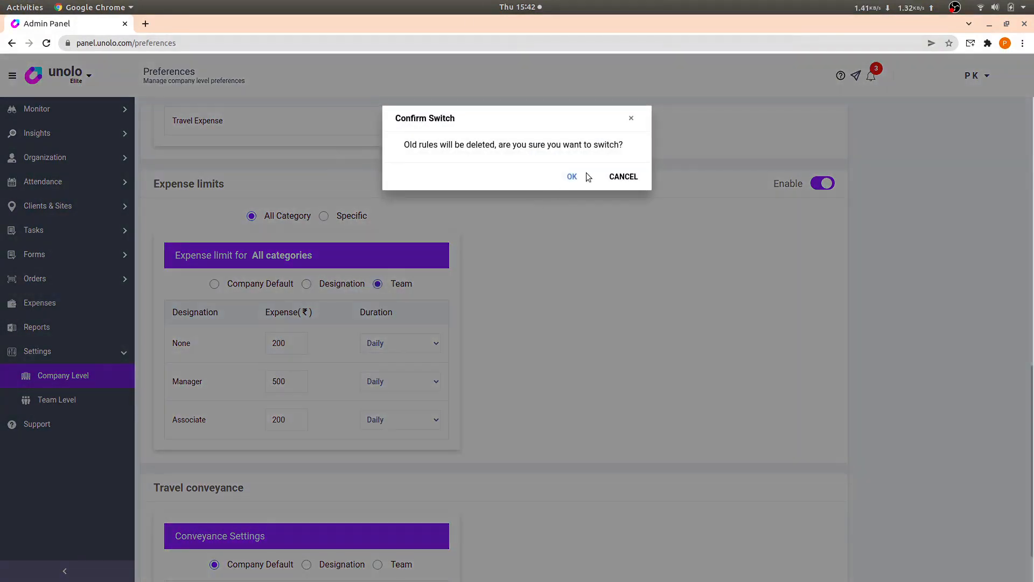
pyautogui.click(586, 173)
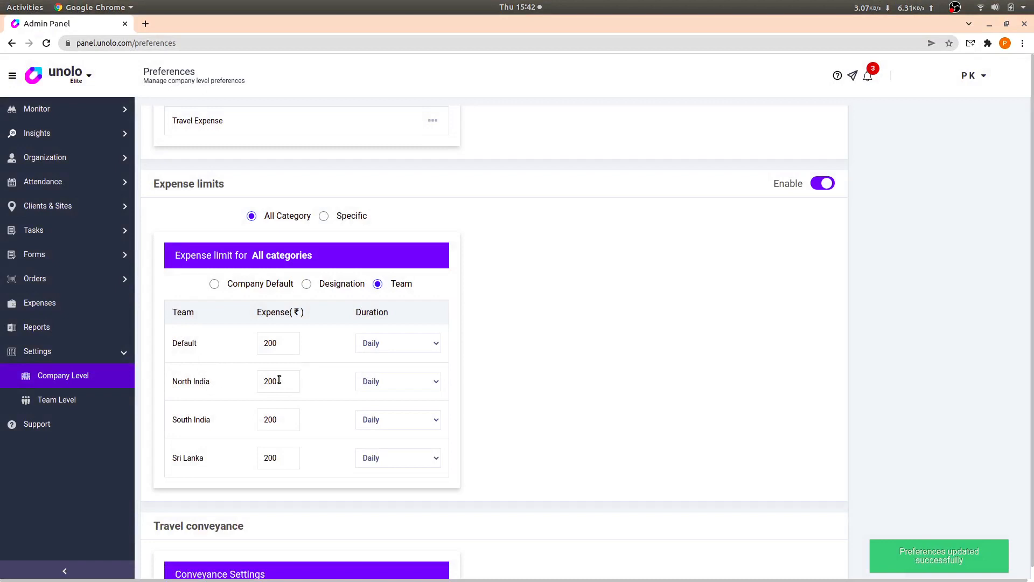
# Set the all-category expense limit to 500 for the North India team and 750 for the South India team.
pyautogui.click(277, 380)
pyautogui.moveTo(277, 378); pyautogui.dragTo(253, 379)
pyautogui.write('500')
pyautogui.click(281, 422)
pyautogui.press('BackSpace')
pyautogui.press('BackSpace')
pyautogui.press('BackSpace')
pyautogui.write('75')
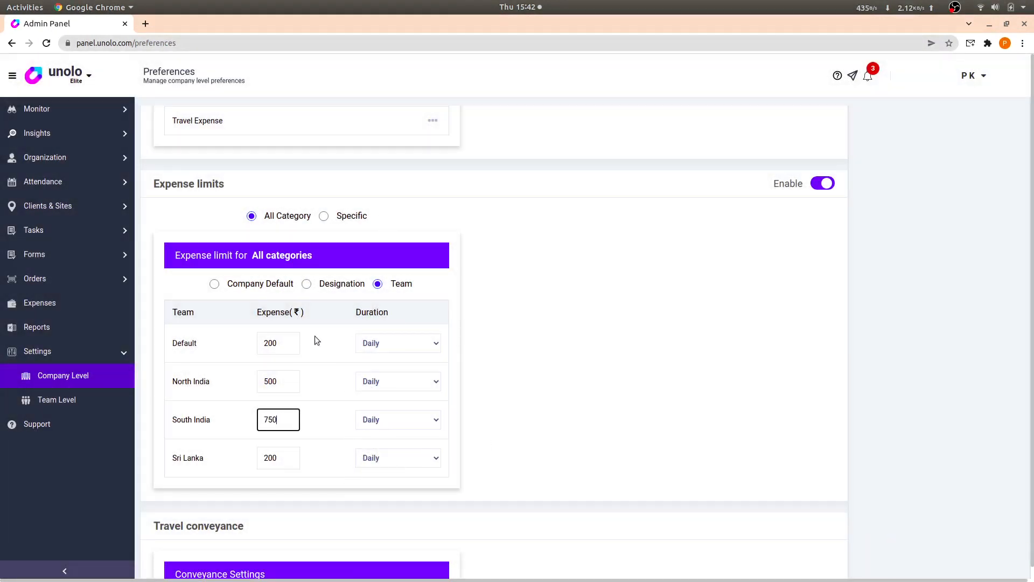
# Switch the all-category expense limits to Company Default and accept deleting the old rules.
pyautogui.click(213, 285)
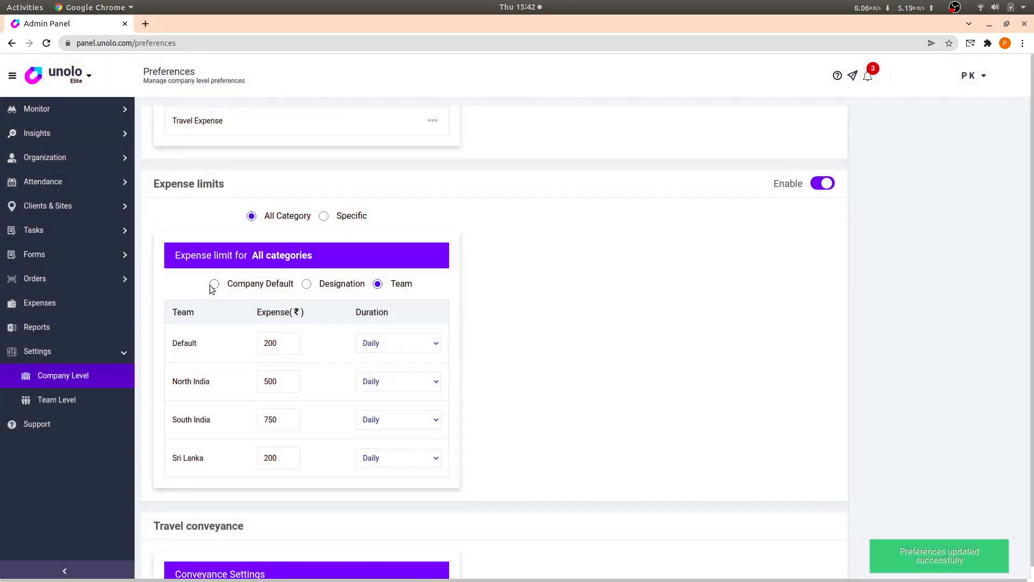
pyautogui.click(214, 284)
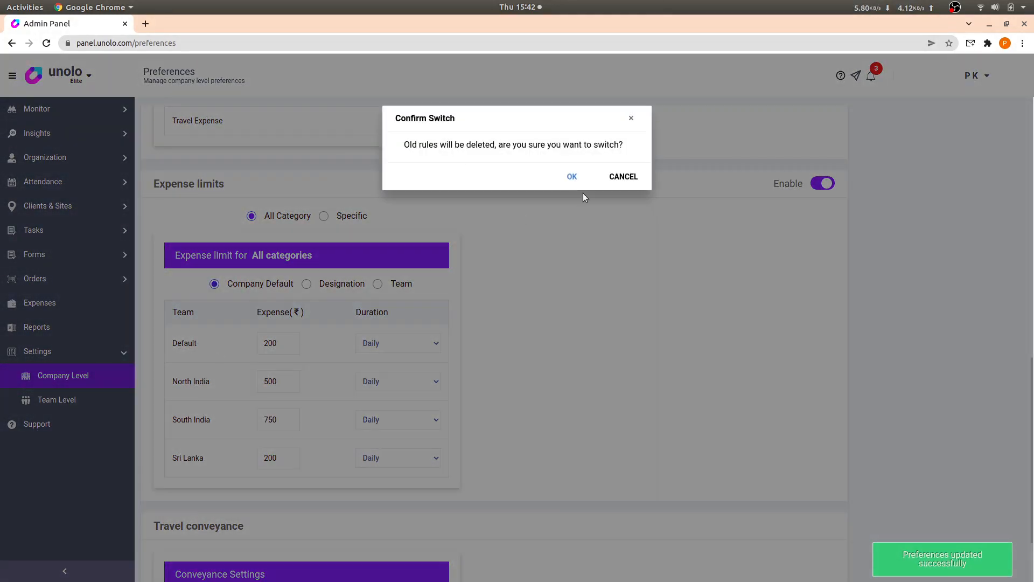
pyautogui.click(572, 177)
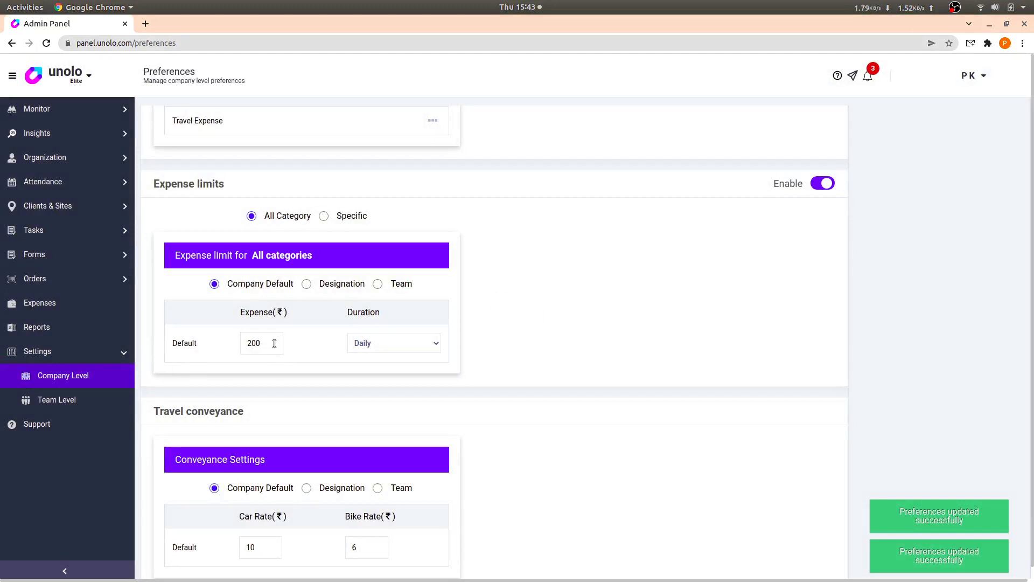
pyautogui.click(275, 343)
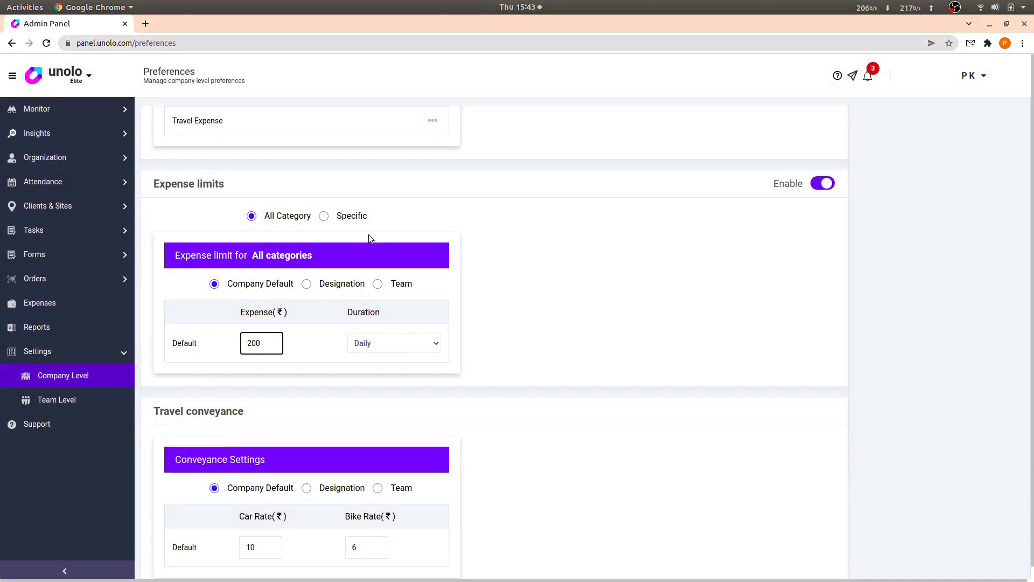
# Switch the expense limits to Specific categories, accepting deletion of the old rules, and add a limit for Meals.
pyautogui.click(340, 216)
pyautogui.click(324, 216)
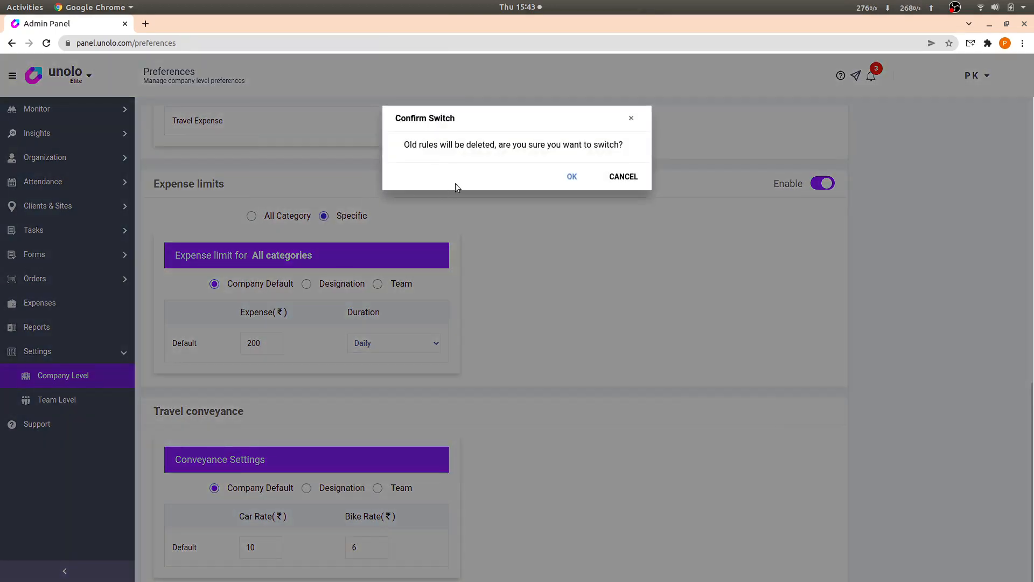
pyautogui.click(571, 178)
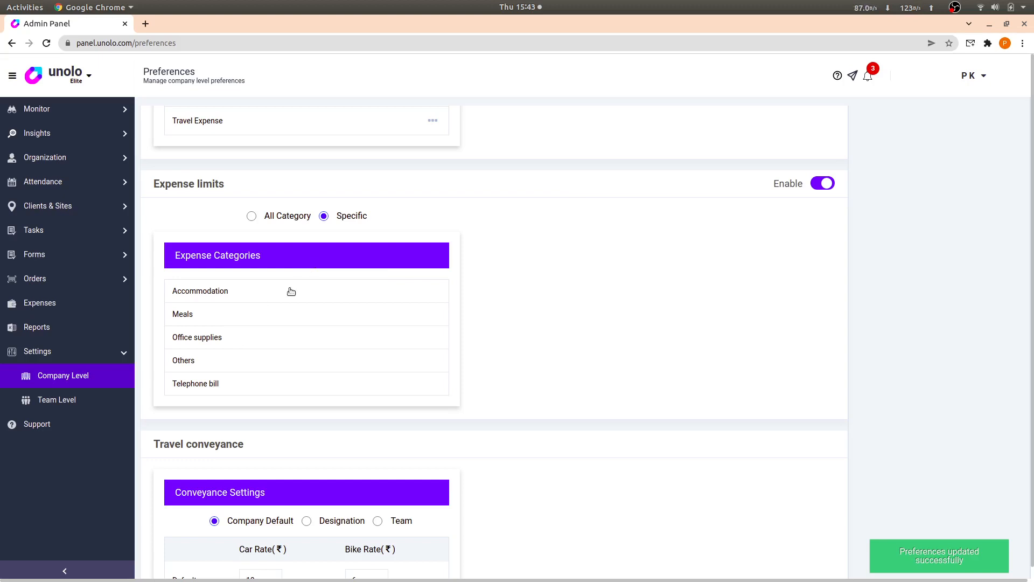
pyautogui.click(252, 319)
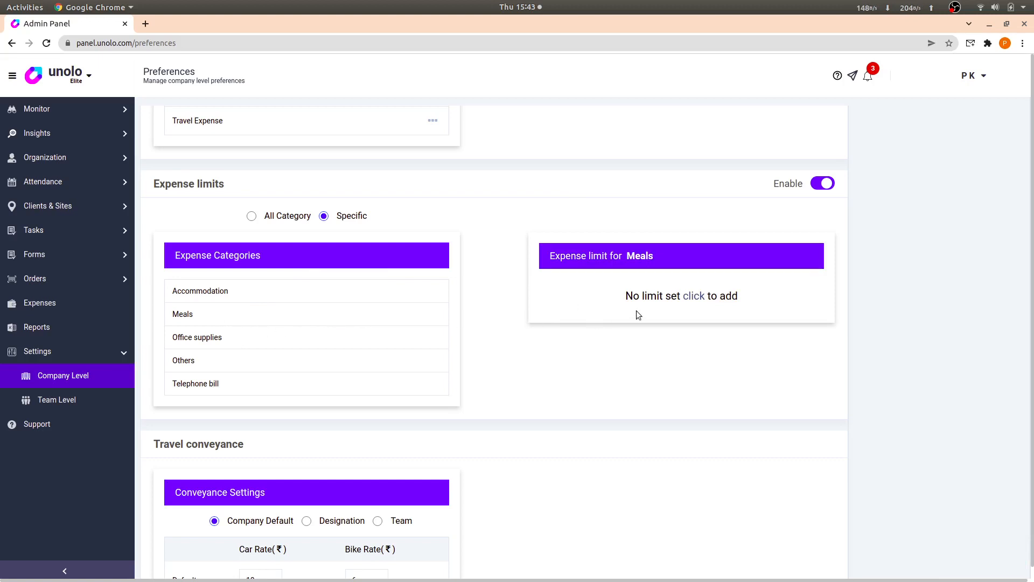
pyautogui.click(694, 297)
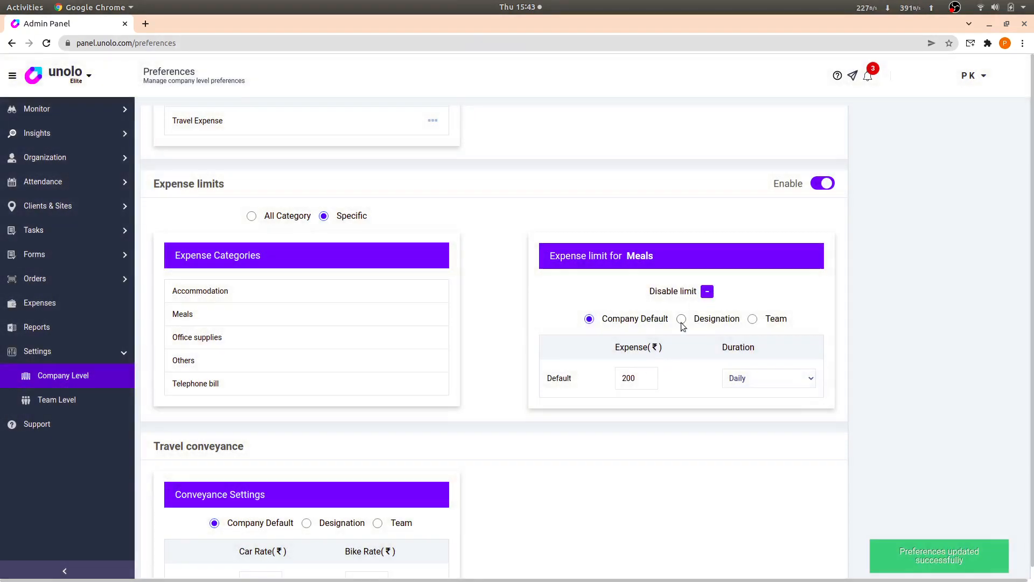
# Switch the Meals limit to Designation-based rules and back to Company Default, accepting the rule deletion each time.
pyautogui.click(681, 320)
pyautogui.click(570, 178)
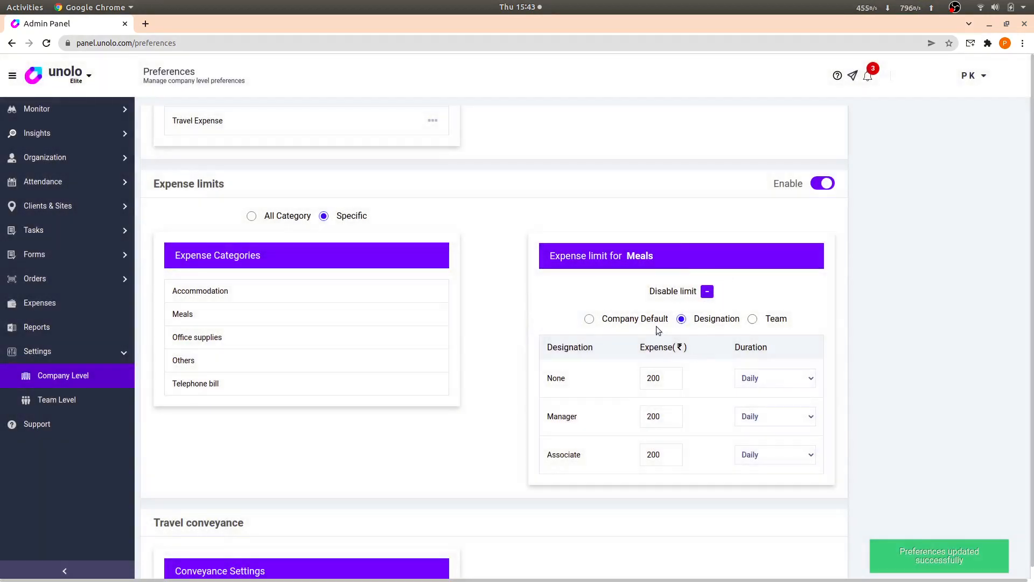
pyautogui.click(589, 318)
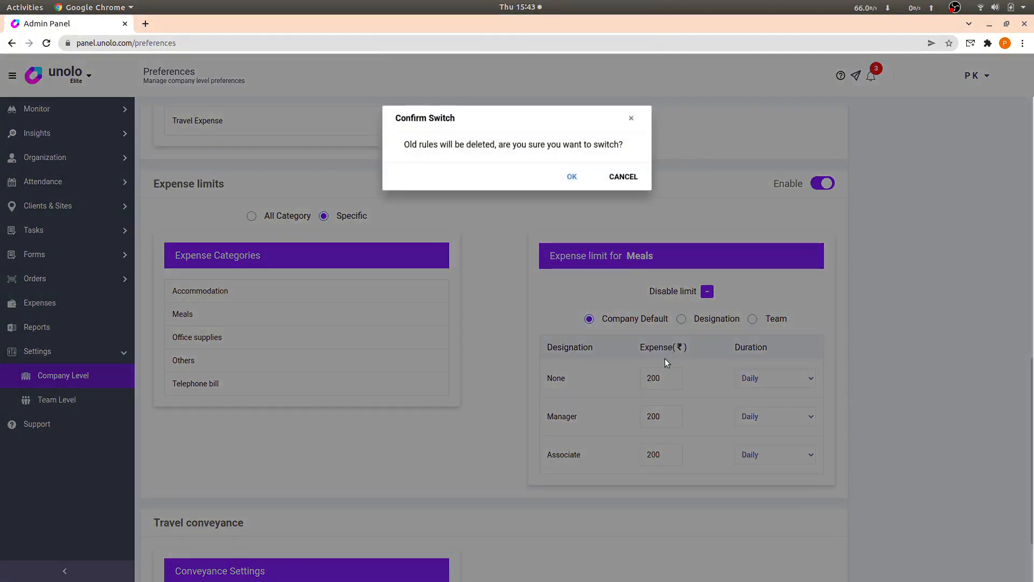
pyautogui.click(587, 182)
# Set the company default Meals limit to 100 and add an expense limit for the Telephone bill category.
pyautogui.doubleClick(646, 380)
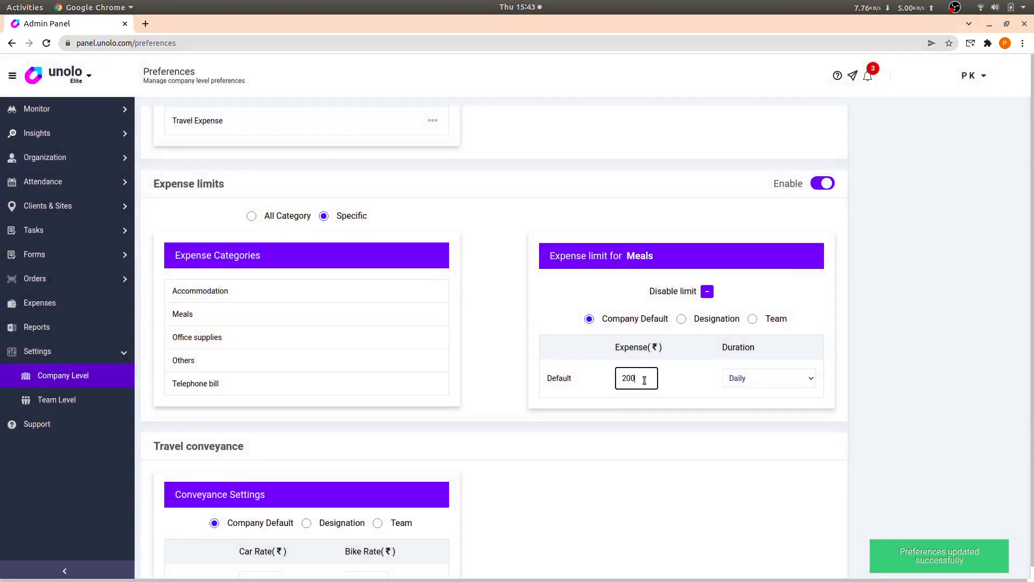
pyautogui.write('100')
pyautogui.click(257, 393)
pyautogui.click(433, 388)
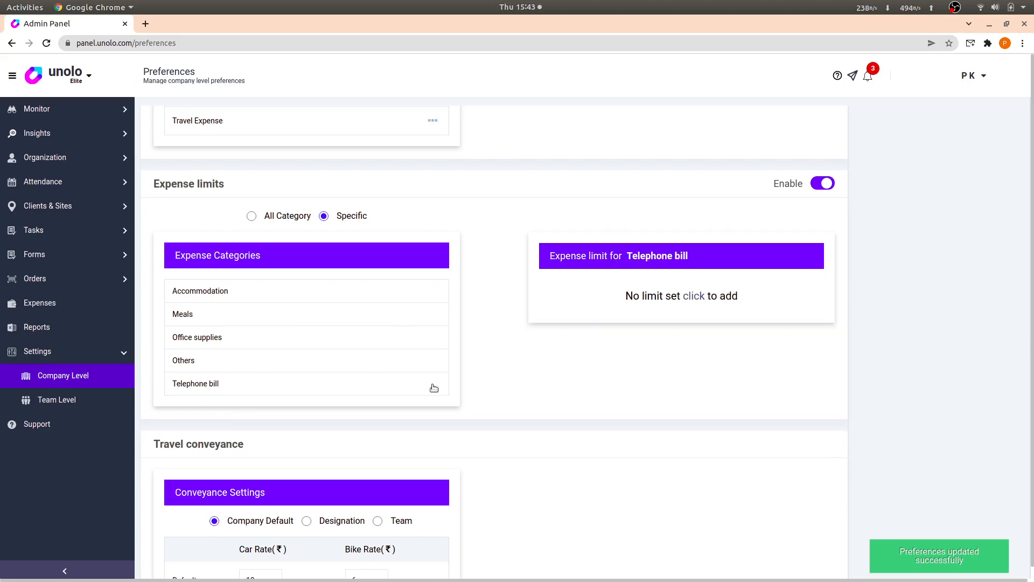
pyautogui.click(702, 296)
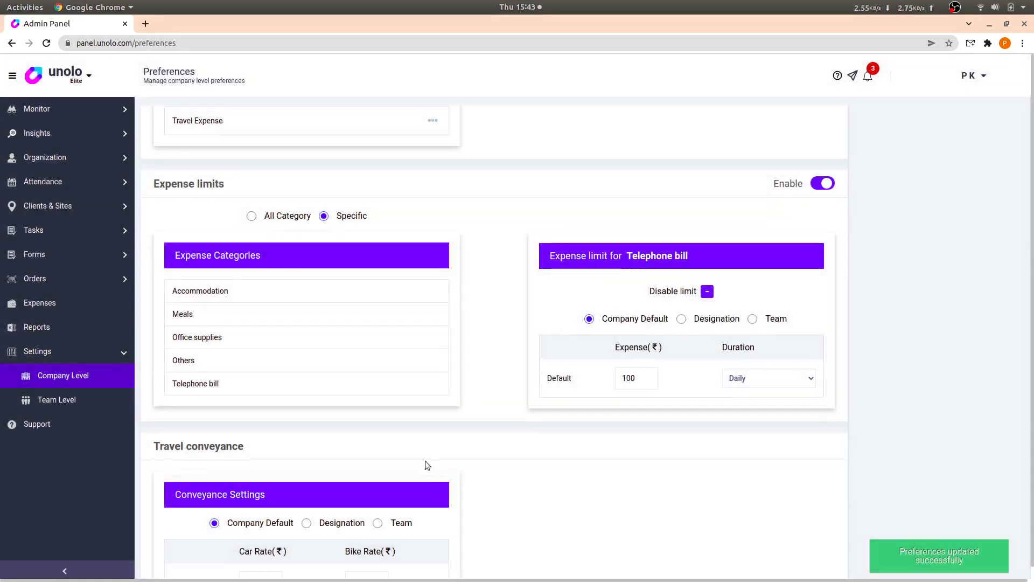
# Base the travel conveyance rates on Designation, accepting deletion of the old rules, and set the Manager car rate to 15.
pyautogui.scroll(-2, 485, 472)
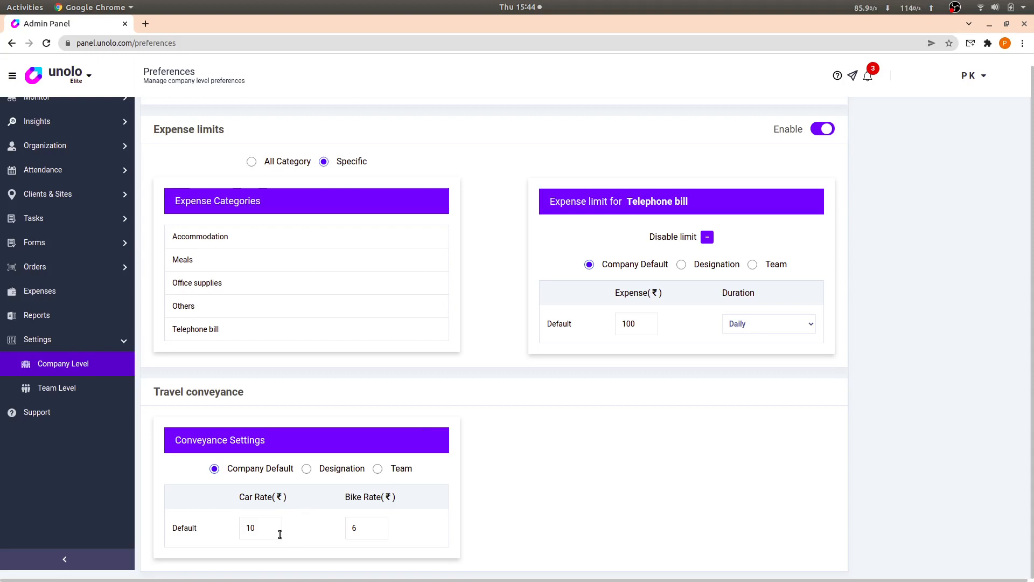
pyautogui.click(256, 527)
pyautogui.doubleClick(256, 528)
pyautogui.click(374, 534)
pyautogui.click(306, 470)
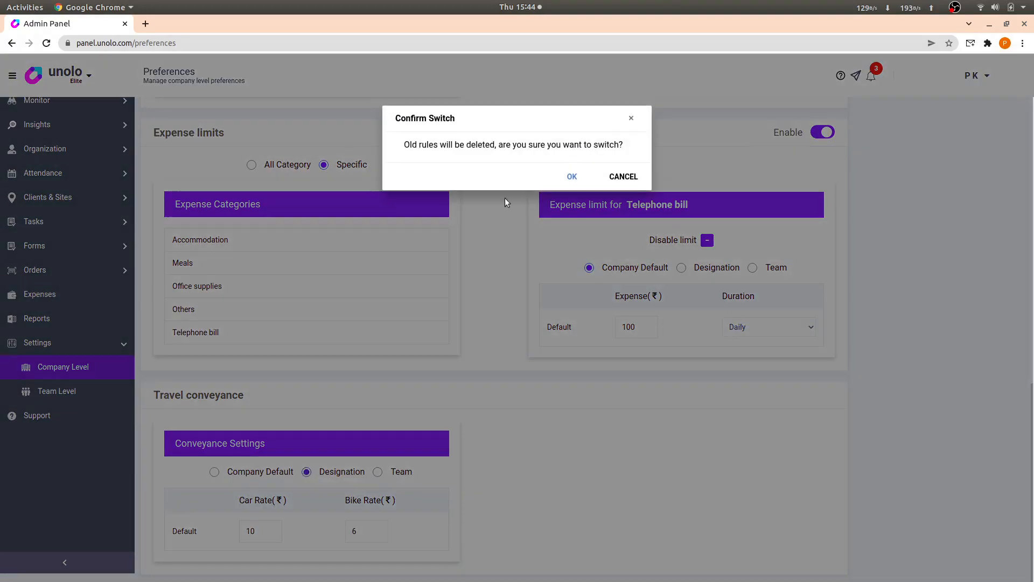
pyautogui.click(570, 177)
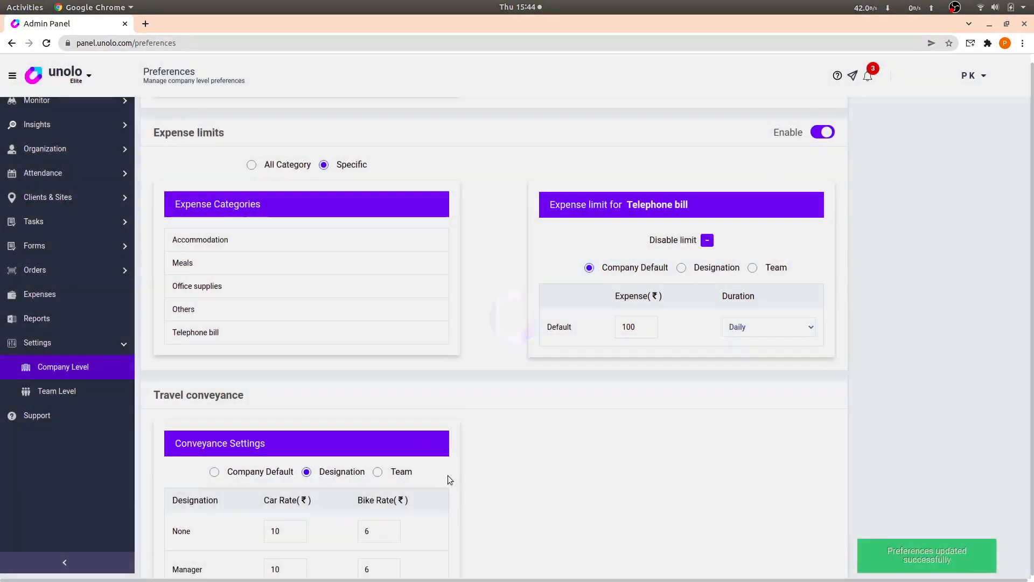
pyautogui.scroll(-2, 448, 477)
pyautogui.moveTo(294, 490); pyautogui.dragTo(258, 499)
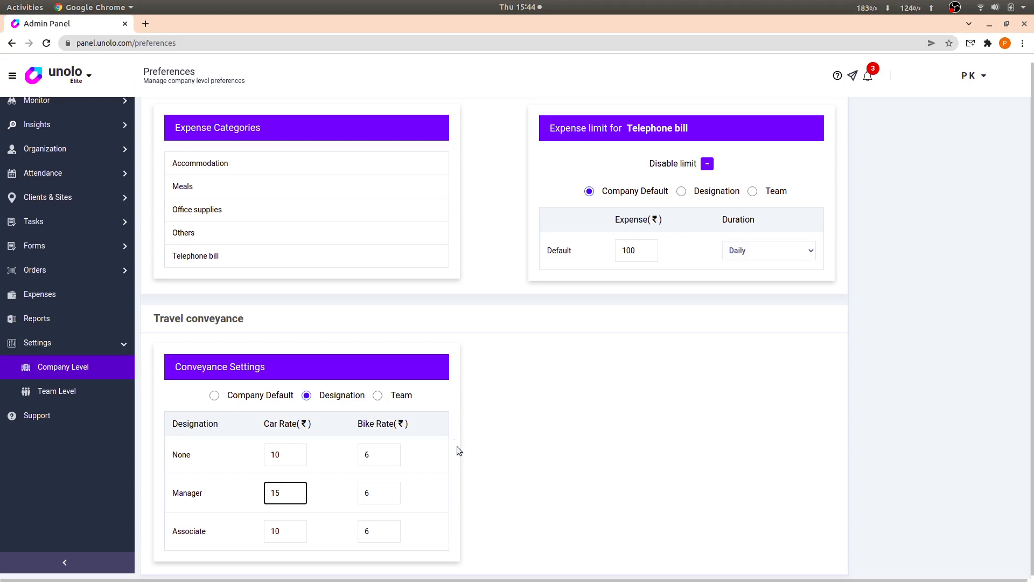
pyautogui.scroll(4, 606, 510)
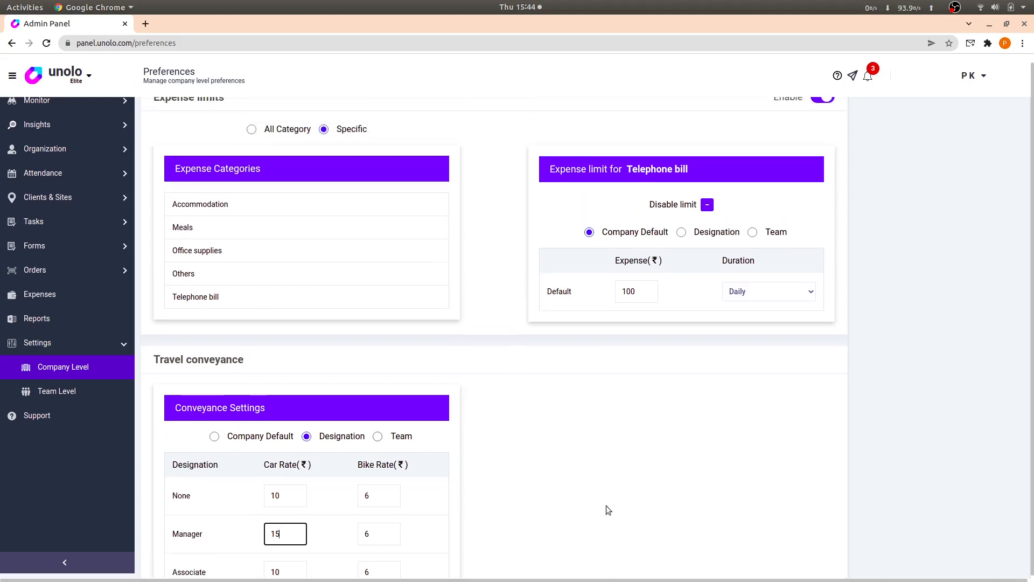
pyautogui.scroll(2, 606, 510)
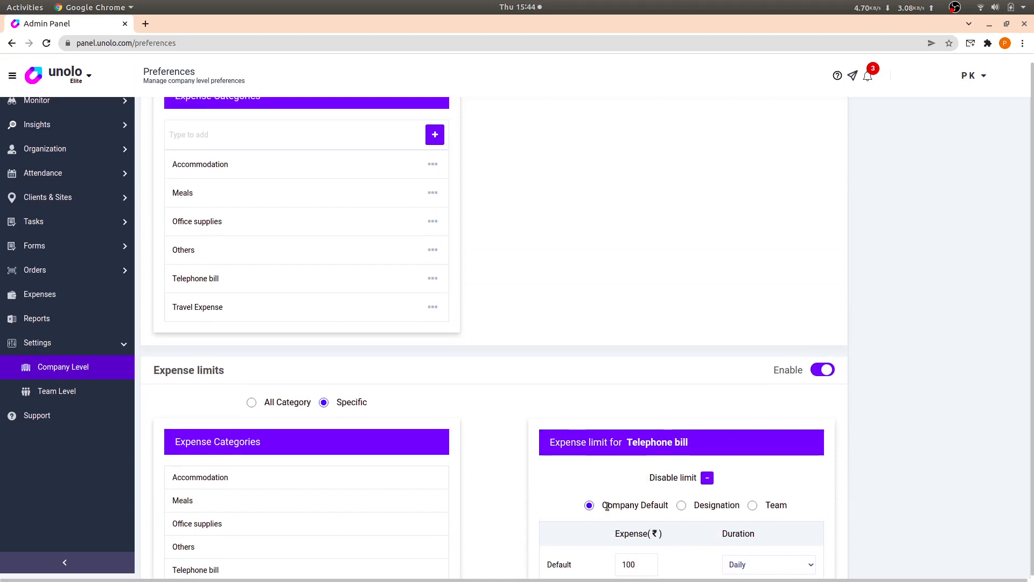
pyautogui.scroll(5, 607, 506)
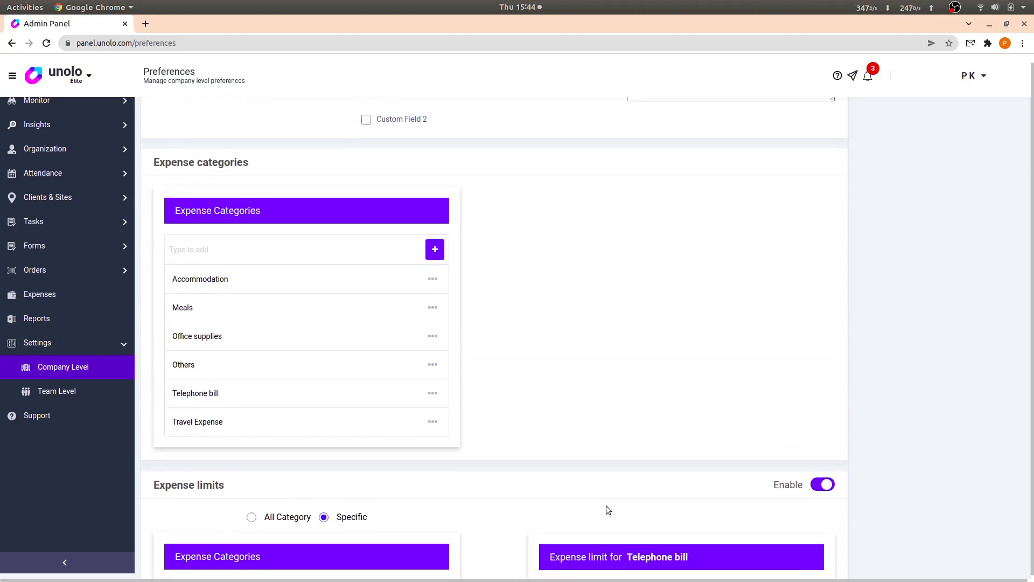